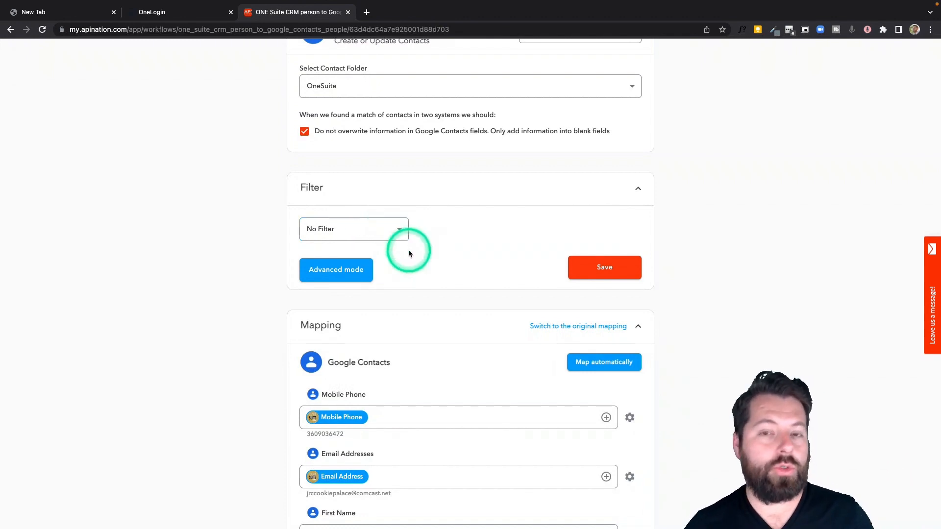
Try a contact filter on State using the contains condition.
left_click(399, 230)
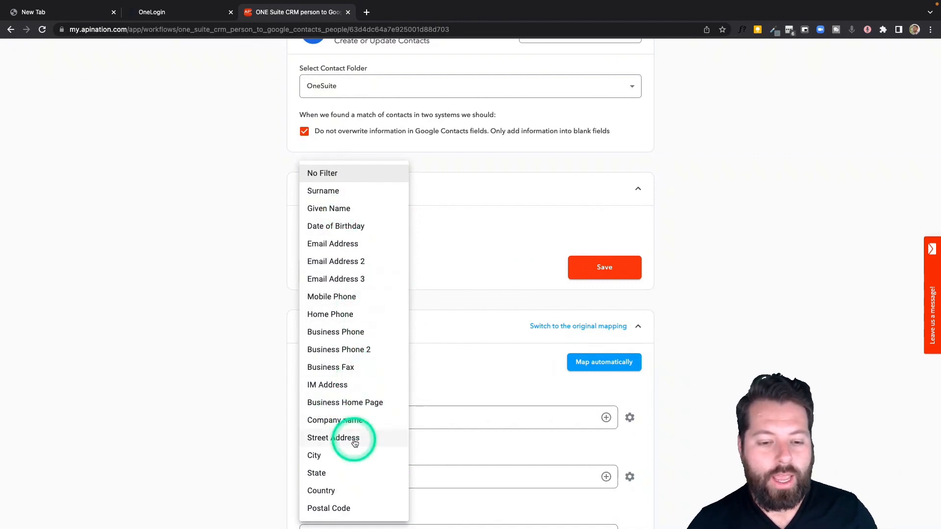
left_click(324, 473)
left_click(461, 233)
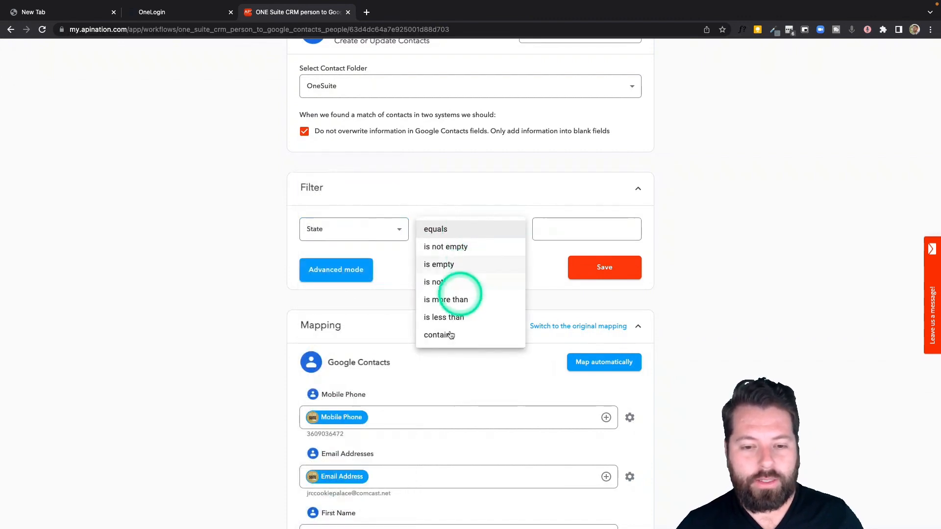
left_click(441, 334)
left_click(537, 229)
type("CA")
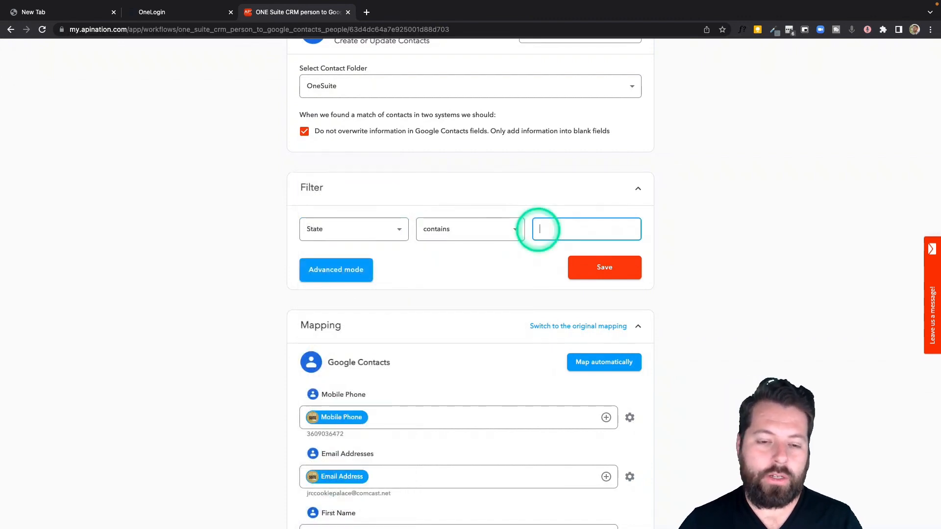
Try a filter requiring Email Address is not empty, and reset the filter to No Filter.
left_click(384, 231)
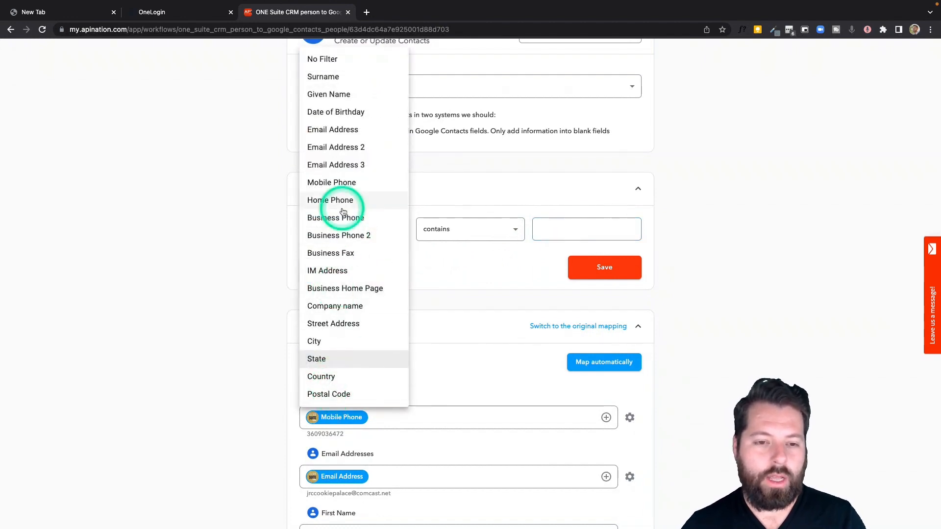
left_click(357, 131)
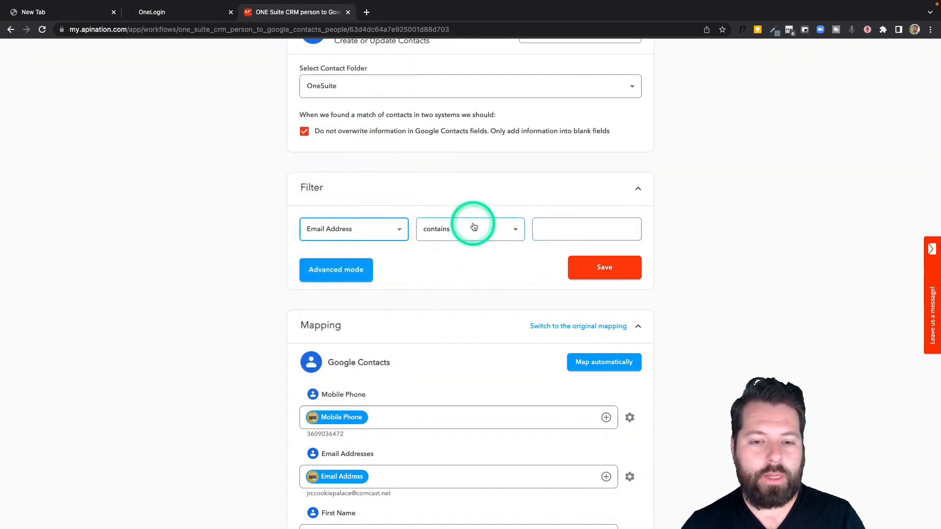
left_click(472, 227)
left_click(451, 141)
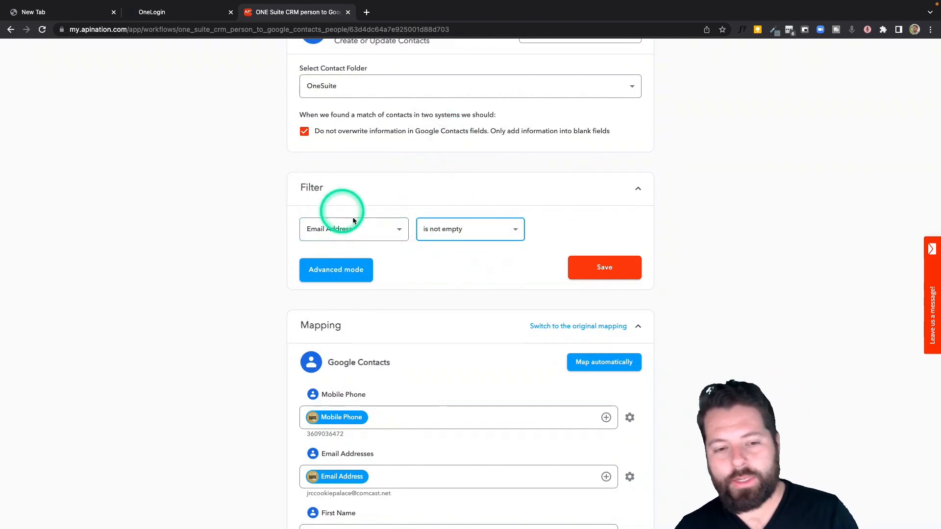
left_click(397, 233)
left_click(358, 157)
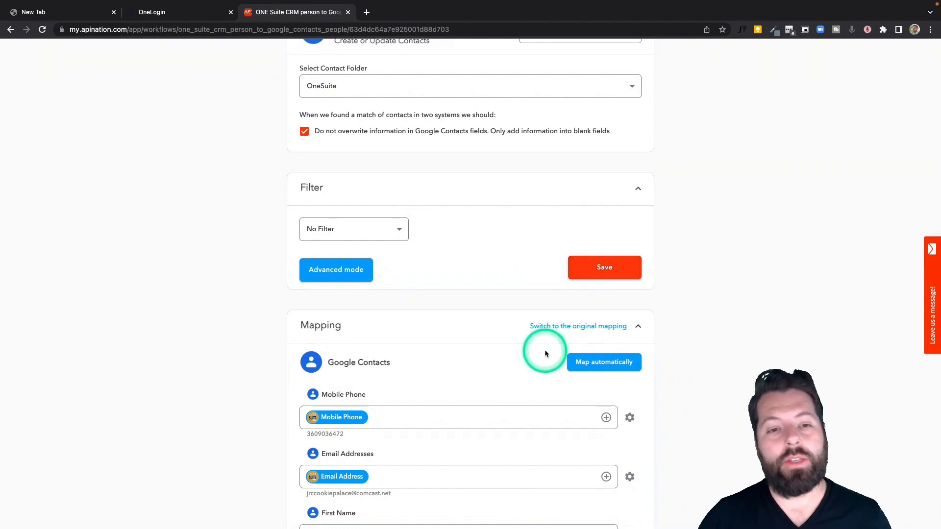
Review the Google Contacts field mapping from Mobile Phone down to the address fields.
scroll(545, 351, "down", 4)
left_click(422, 223)
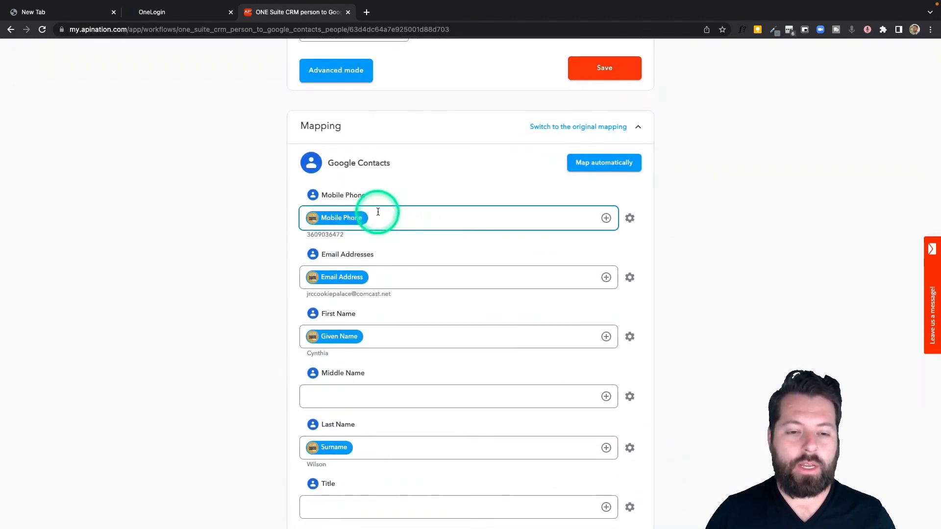
left_click(358, 162)
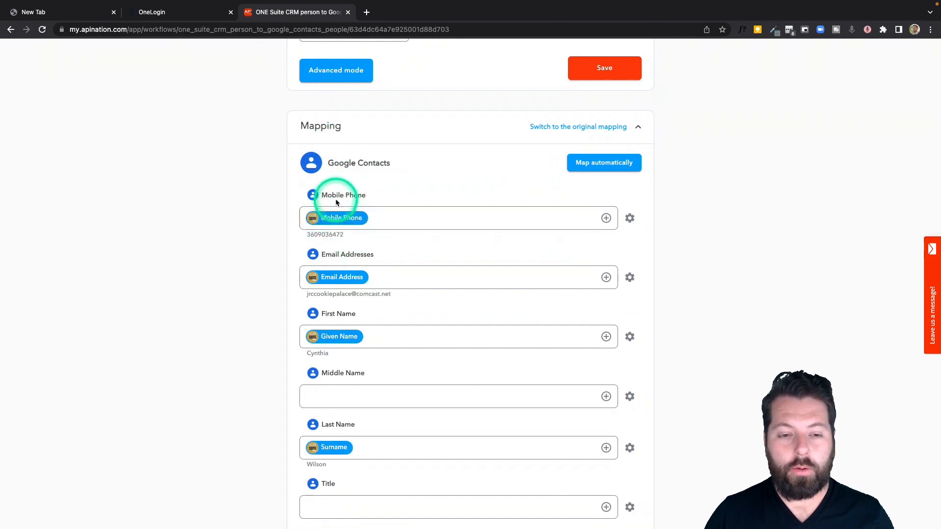
scroll(349, 327, "down", 1)
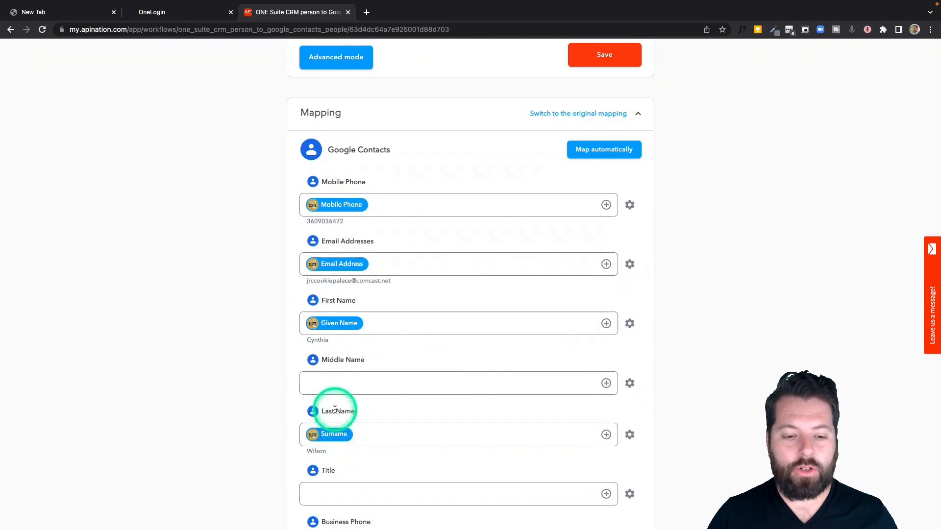
scroll(336, 411, "down", 5)
scroll(336, 412, "down", 14)
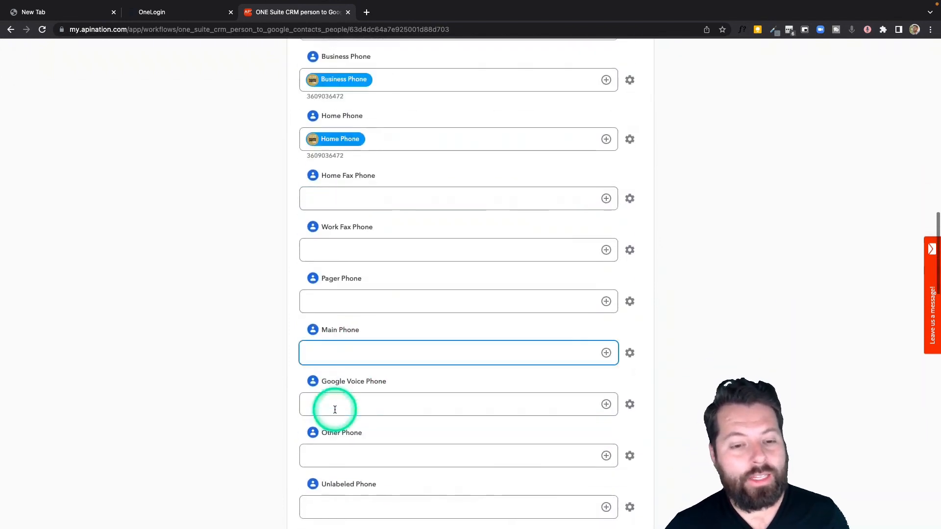
scroll(334, 410, "down", 6)
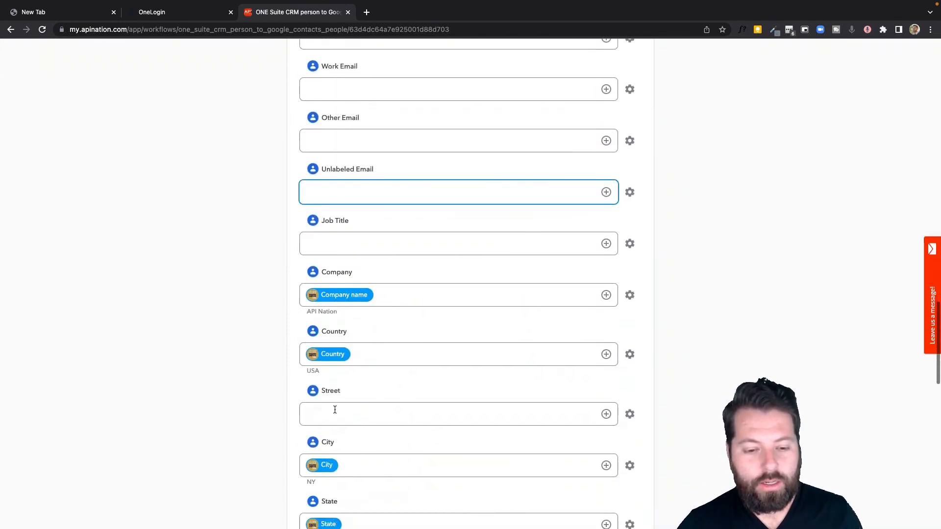
Map the empty Google Contacts Street field to Street Address from ONE Suite CRM.
left_click(541, 383)
left_click(606, 385)
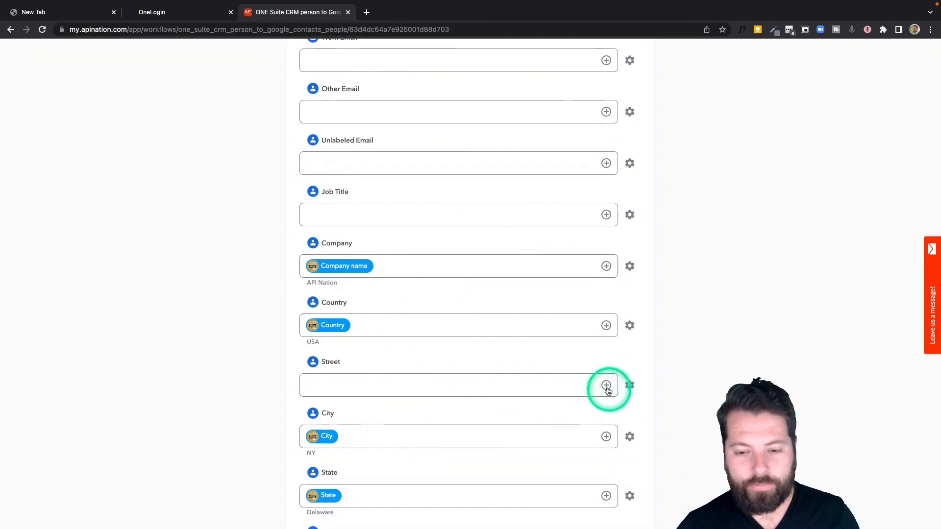
scroll(505, 475, "down", 3)
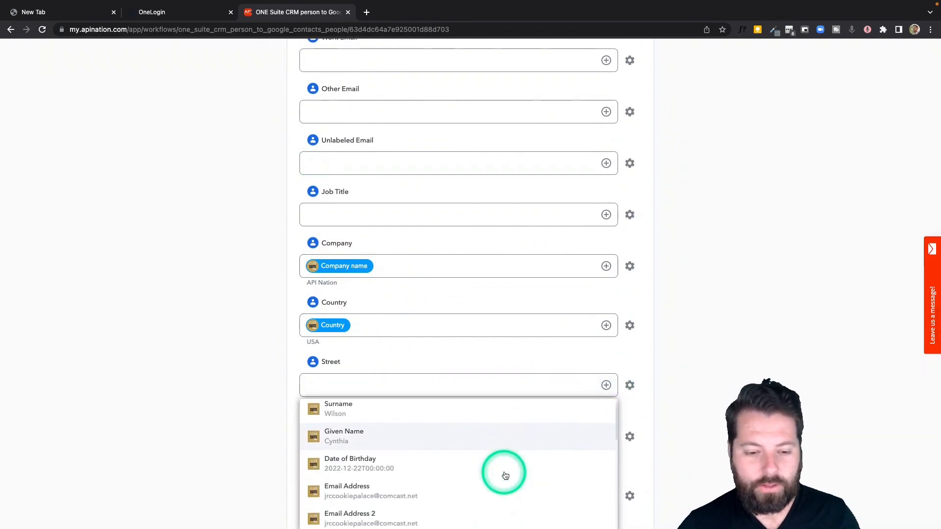
scroll(505, 476, "down", 5)
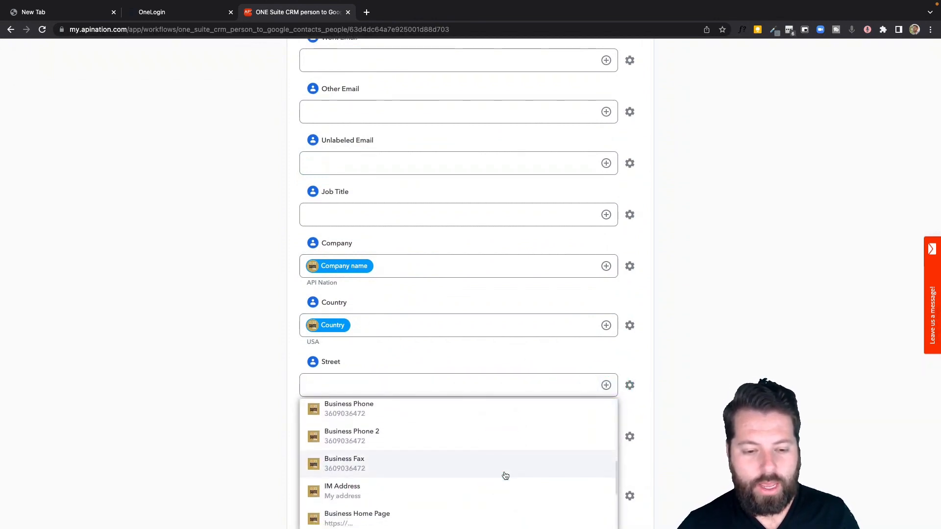
scroll(506, 476, "down", 2)
left_click(445, 421)
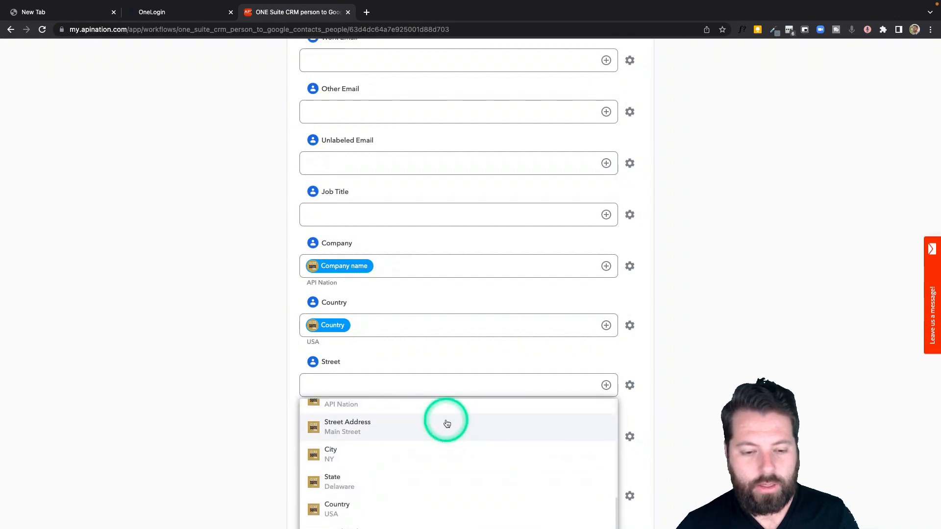
left_click(311, 433)
left_click(274, 430)
Activate the ONE Suite CRM person to Google Contacts people sync.
scroll(273, 432, "down", 5)
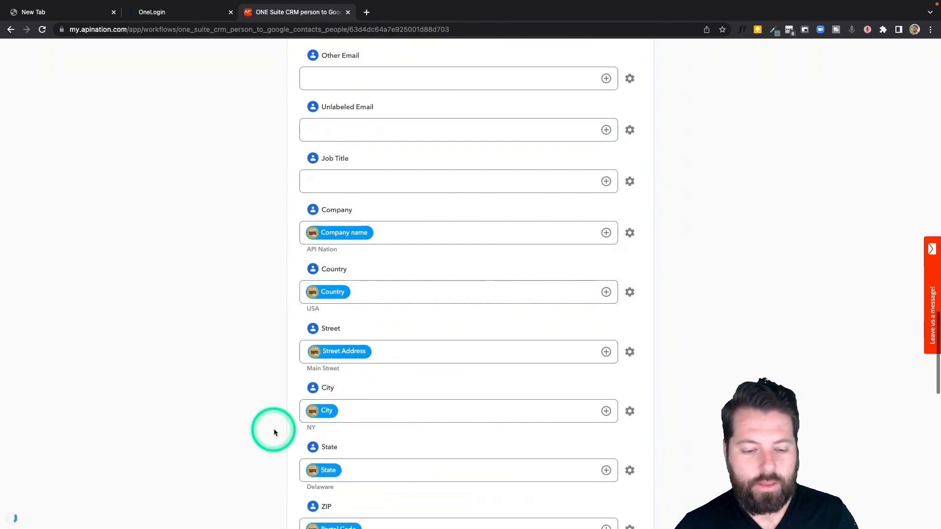
scroll(274, 428, "up", 20)
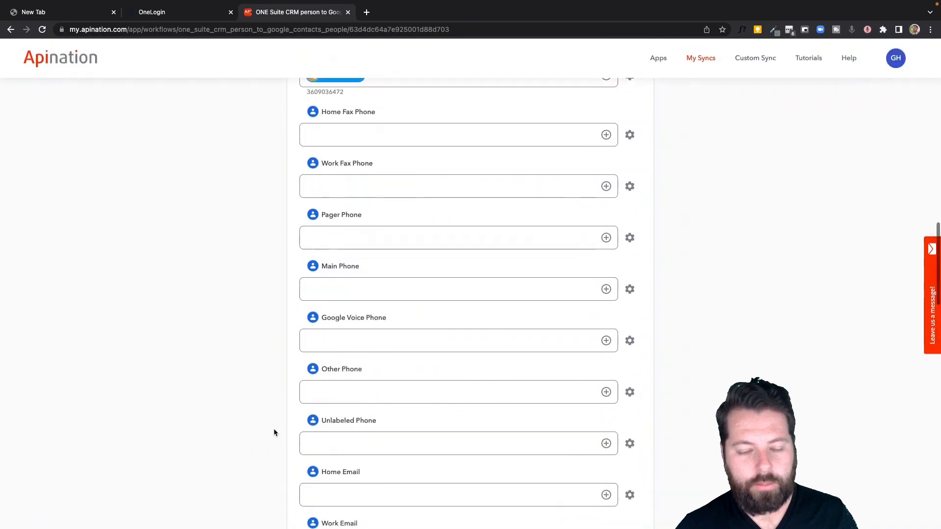
left_click(470, 103)
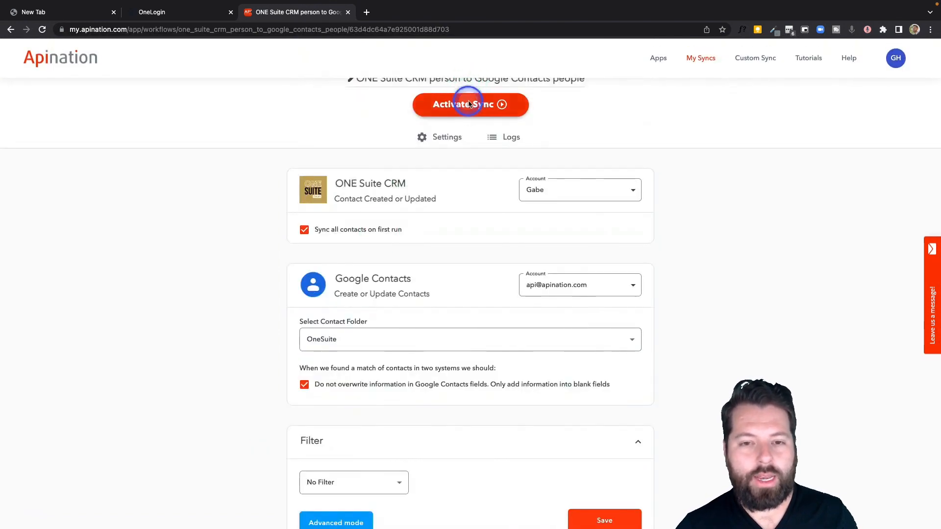
left_click(544, 187)
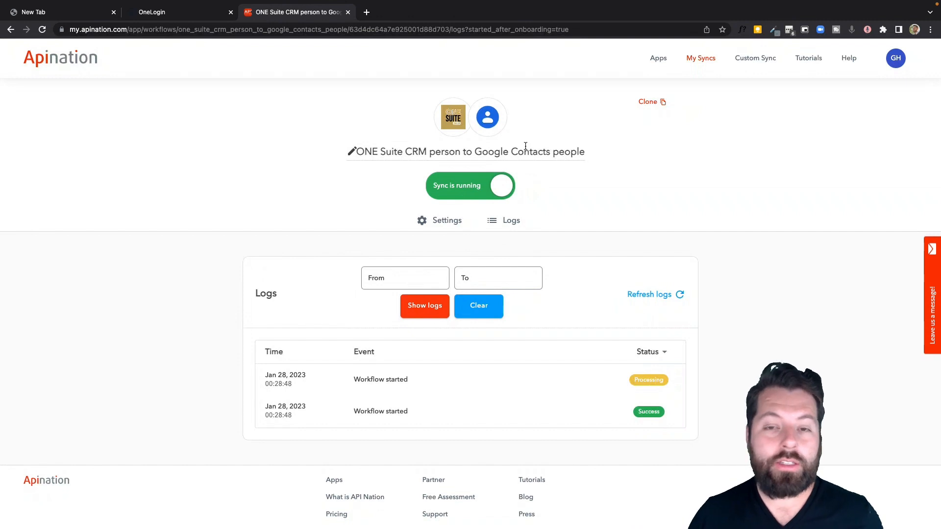
Open the ONE Suite CRM integrations and choose Google Contacts as the app for sync.
left_click(454, 121)
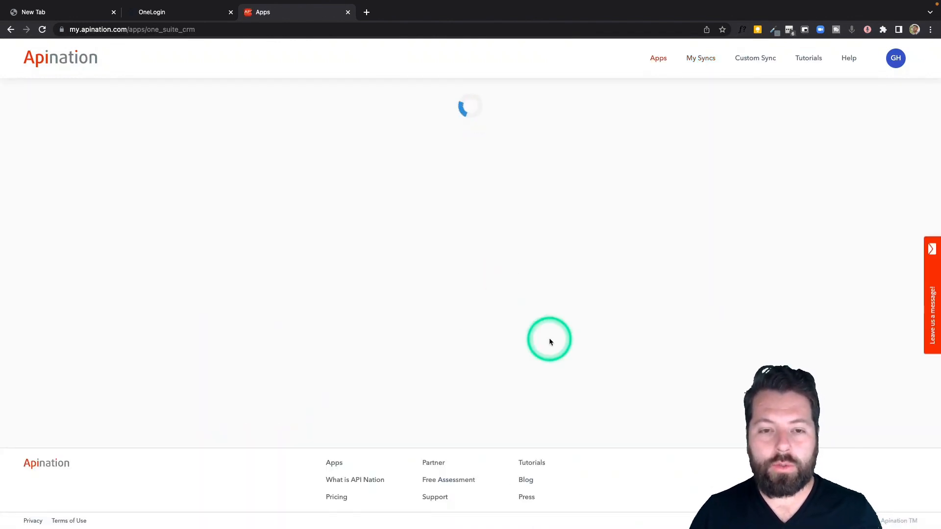
scroll(549, 326, "down", 5)
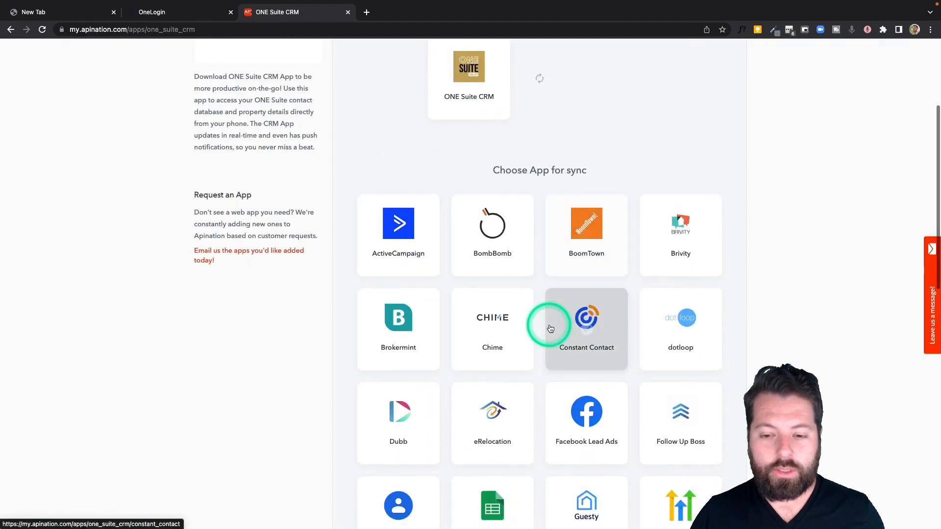
left_click(399, 398)
left_click(552, 331)
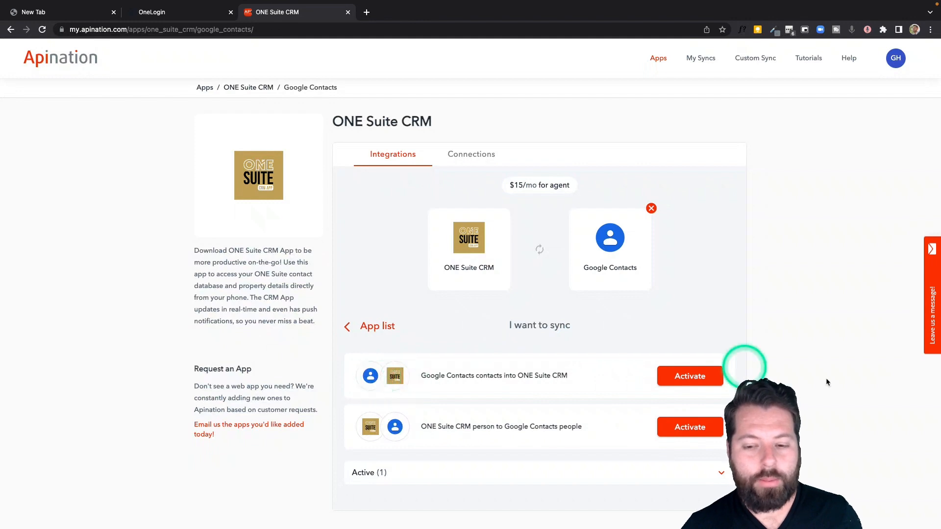
Start setting up the Google Contacts contacts into ONE Suite CRM sync with the preselected Google Contacts and ONE Suite CRM accounts.
left_click(685, 375)
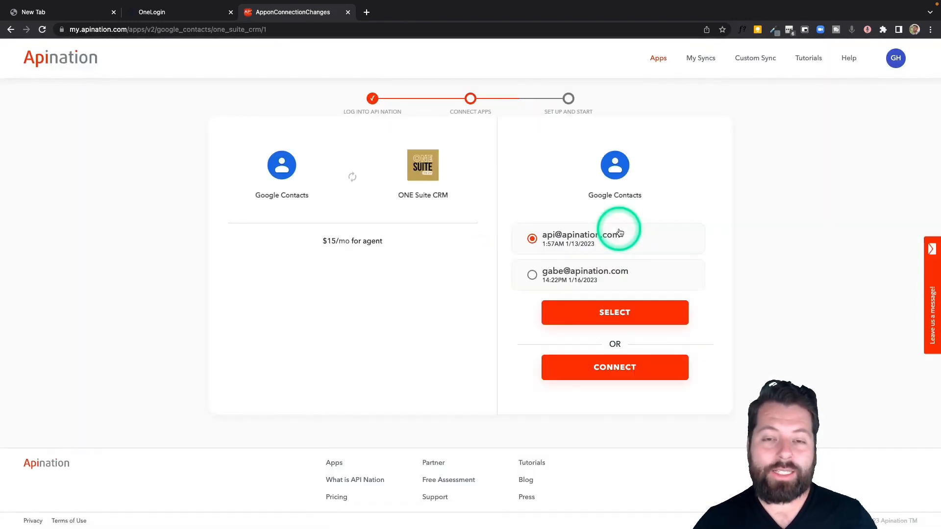
left_click(597, 312)
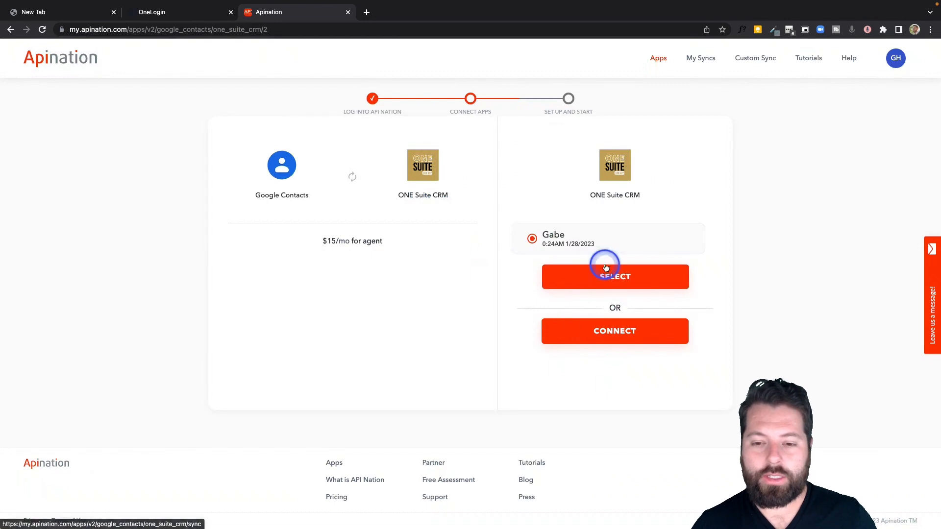
left_click(607, 267)
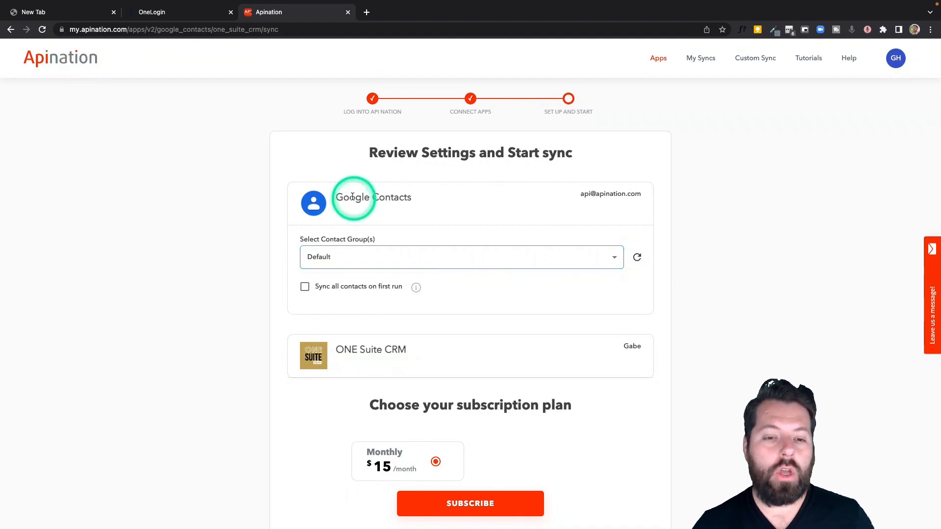
Select the Buyer and Seller contact groups instead of Default, and subscribe to the $15 monthly plan.
left_click(361, 270)
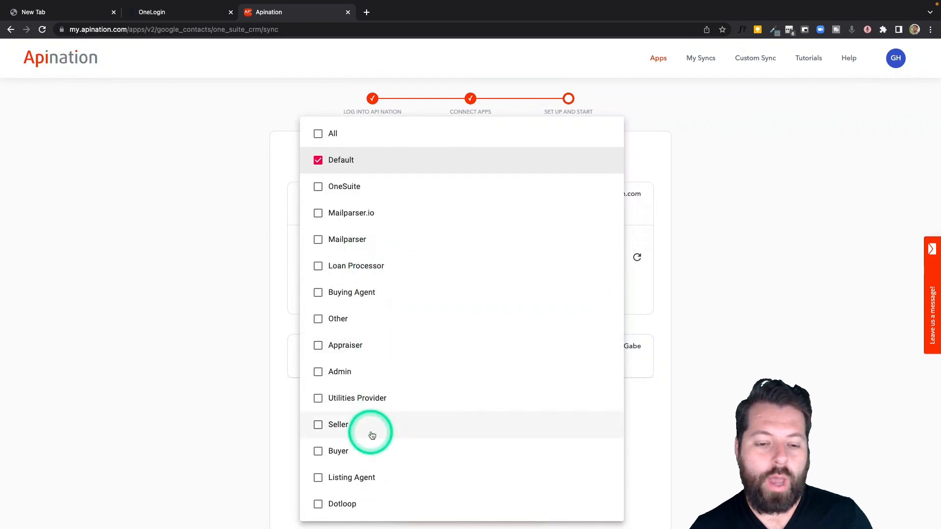
left_click(339, 453)
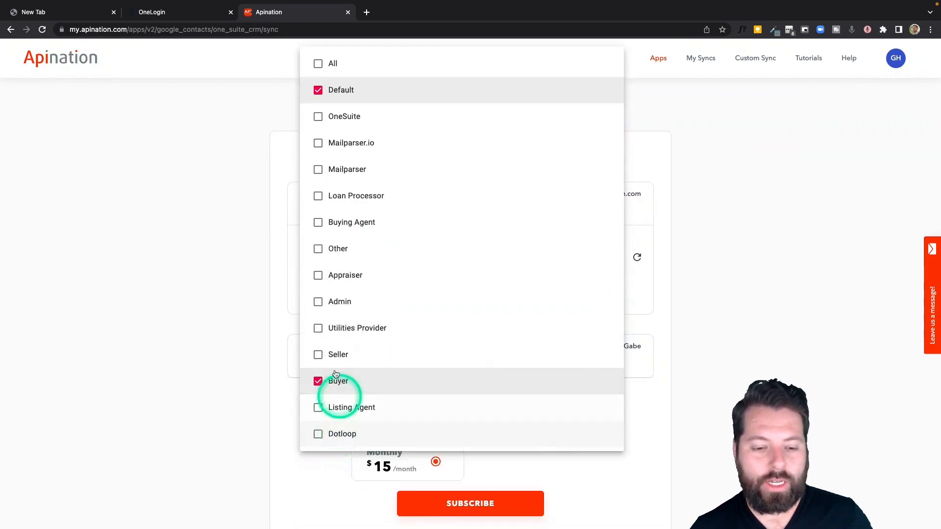
left_click(331, 354)
left_click(323, 90)
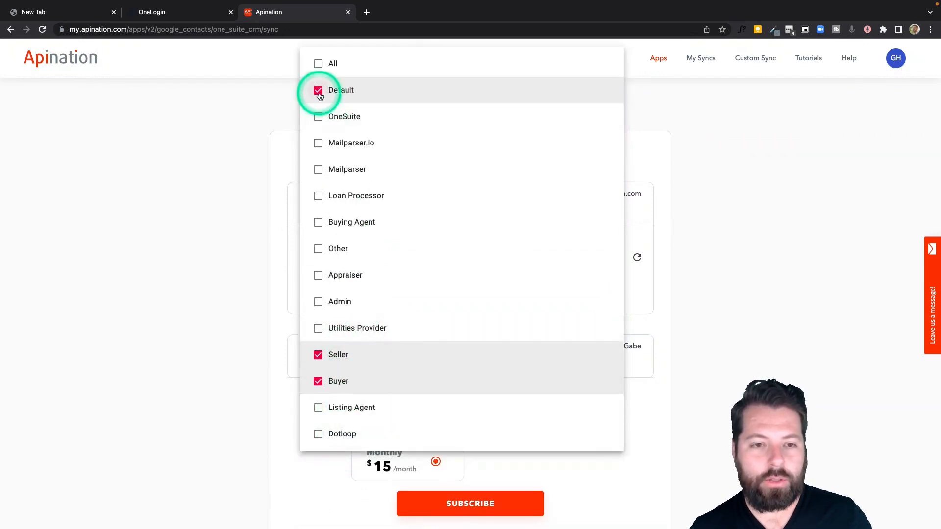
left_click(759, 265)
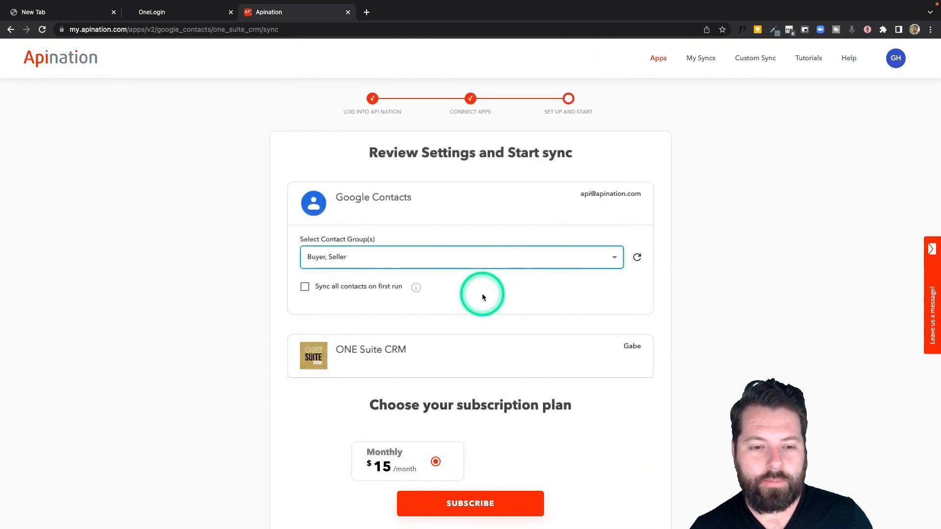
left_click(485, 509)
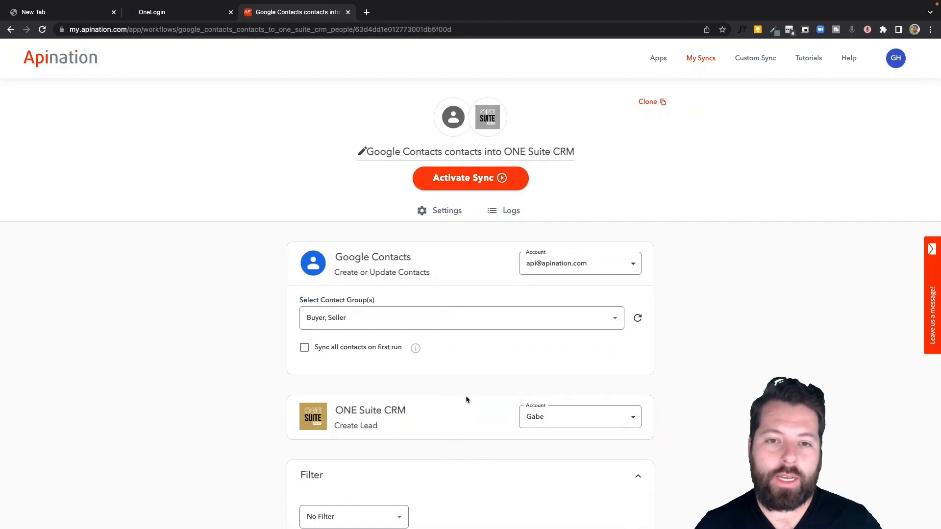
Review the Google Contacts into ONE Suite CRM sync's account, contact group and filter settings and its lead field mapping.
left_click(440, 263)
left_click(453, 116)
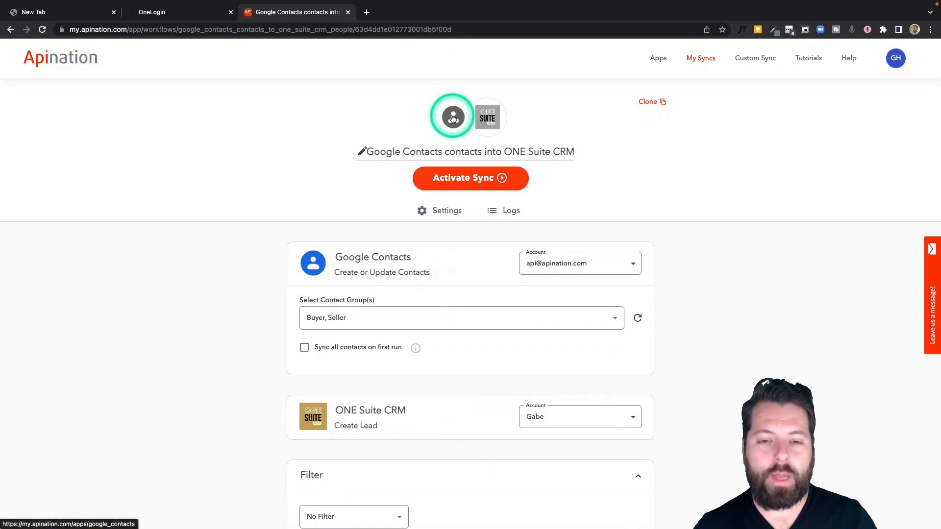
left_click(397, 211)
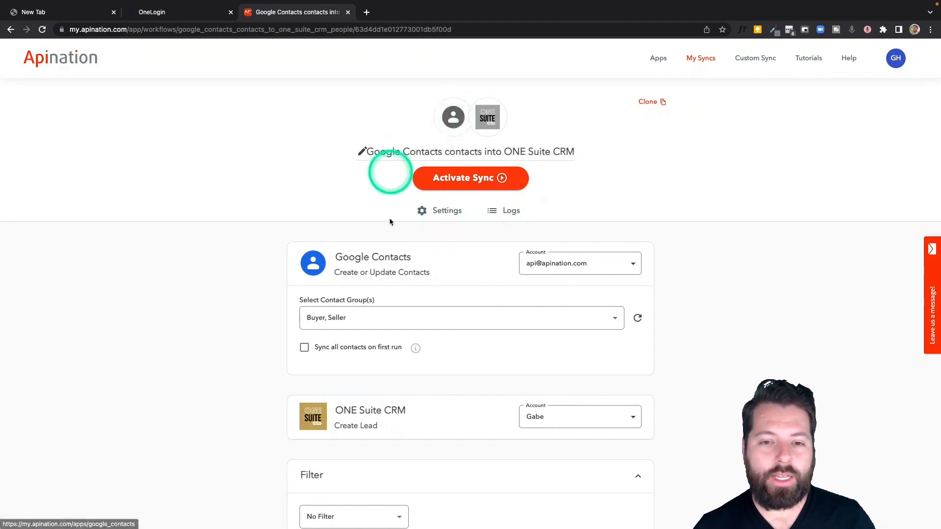
scroll(391, 228, "down", 3)
scroll(390, 229, "down", 1)
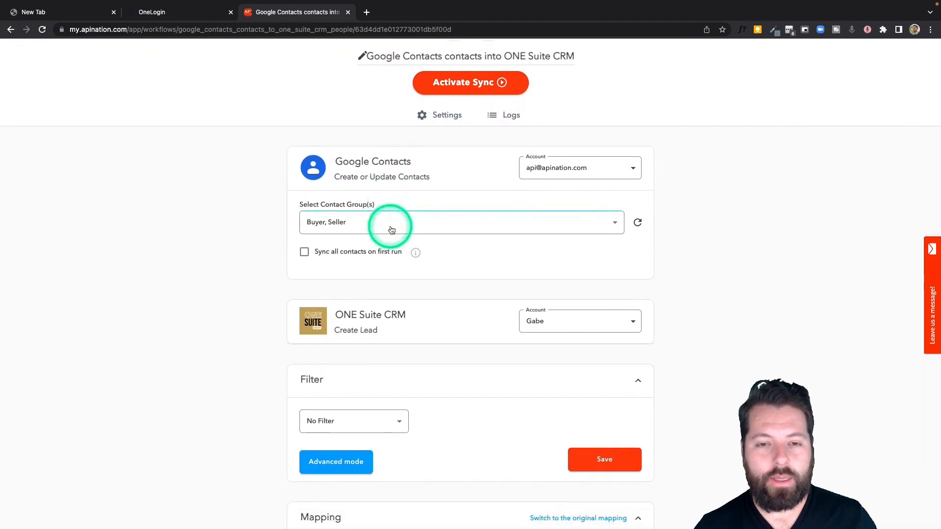
scroll(390, 226, "down", 5)
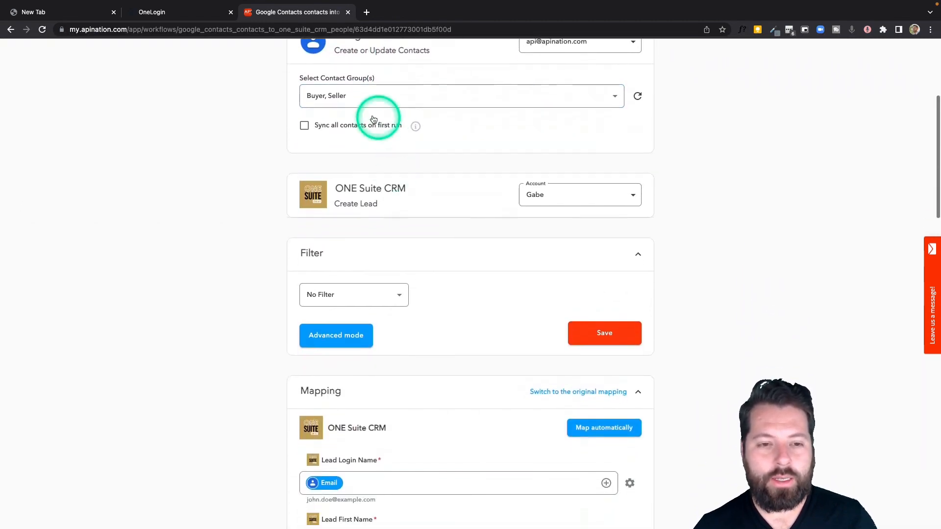
scroll(390, 226, "down", 6)
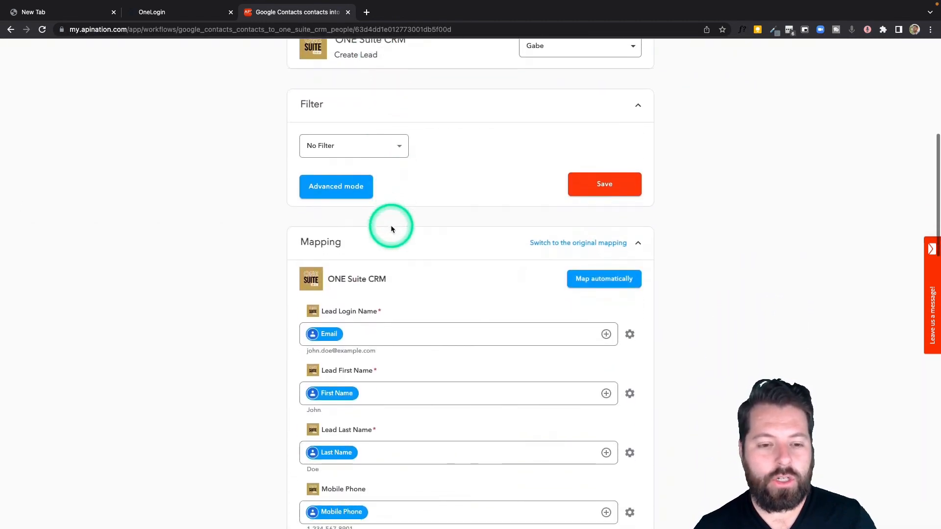
scroll(429, 269, "down", 5)
left_click(399, 209)
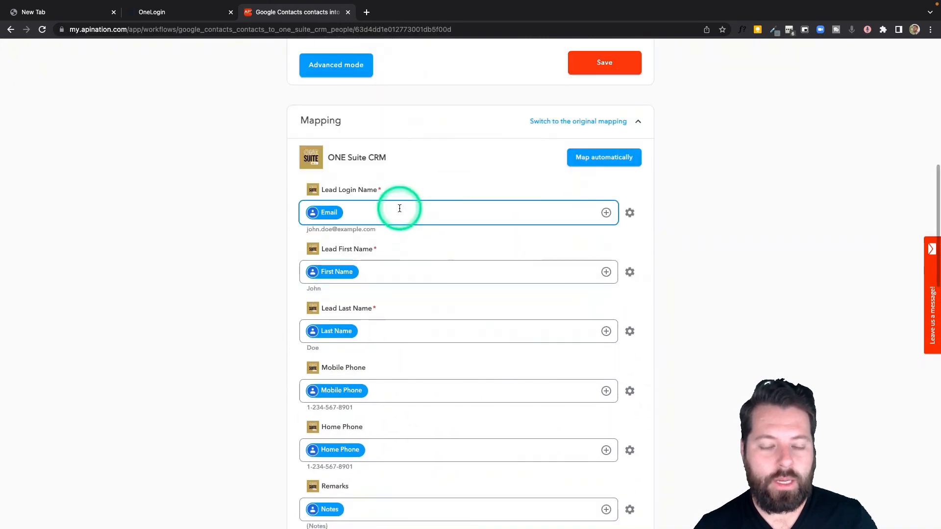
left_click(368, 245)
scroll(368, 246, "down", 6)
left_click(368, 243)
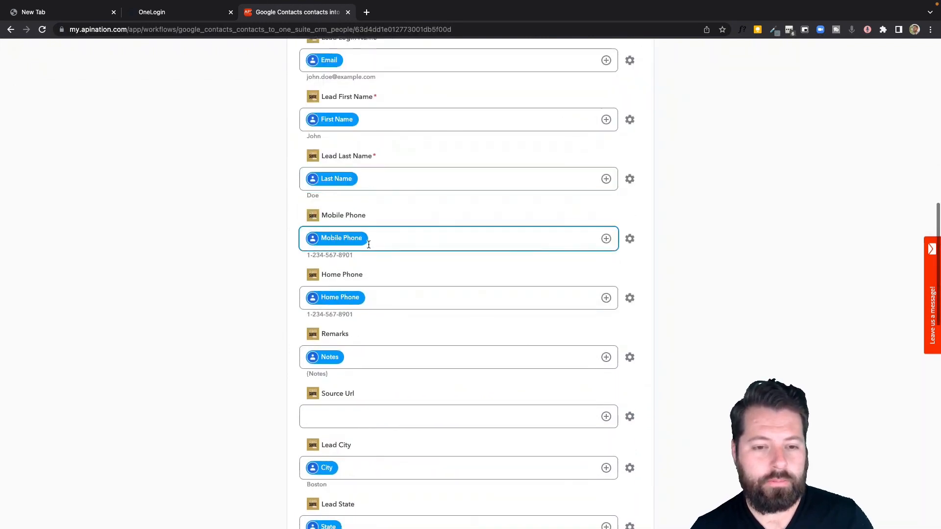
scroll(369, 244, "down", 10)
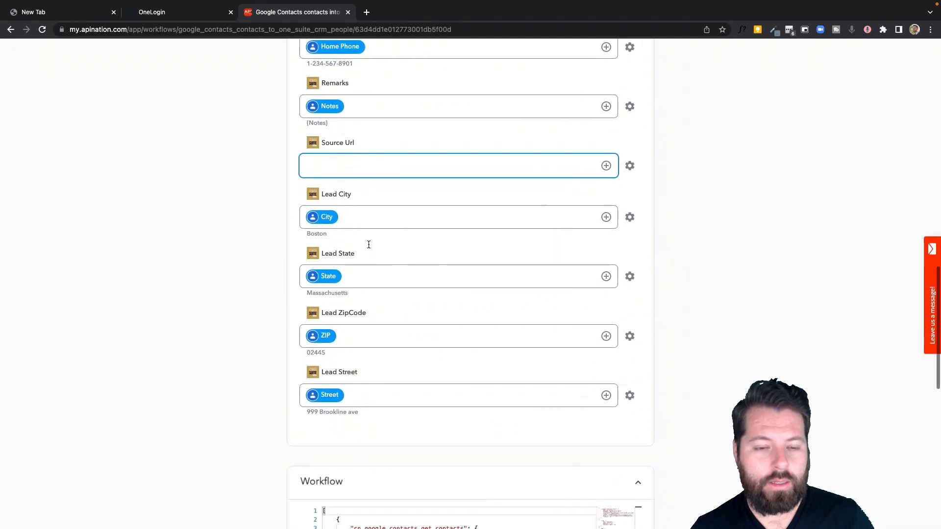
Activate the Google Contacts contacts into ONE Suite CRM sync and open the overview of all syncs.
scroll(369, 245, "up", 15)
left_click(483, 194)
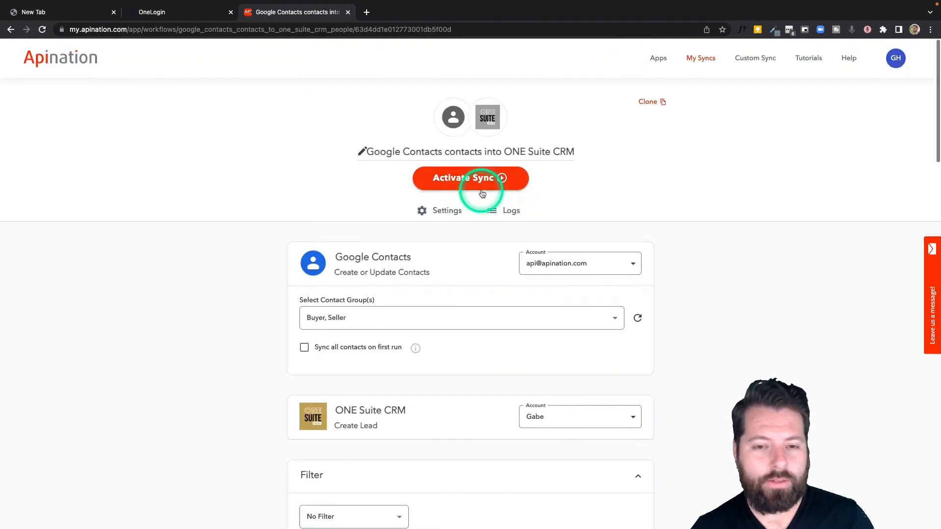
left_click(703, 61)
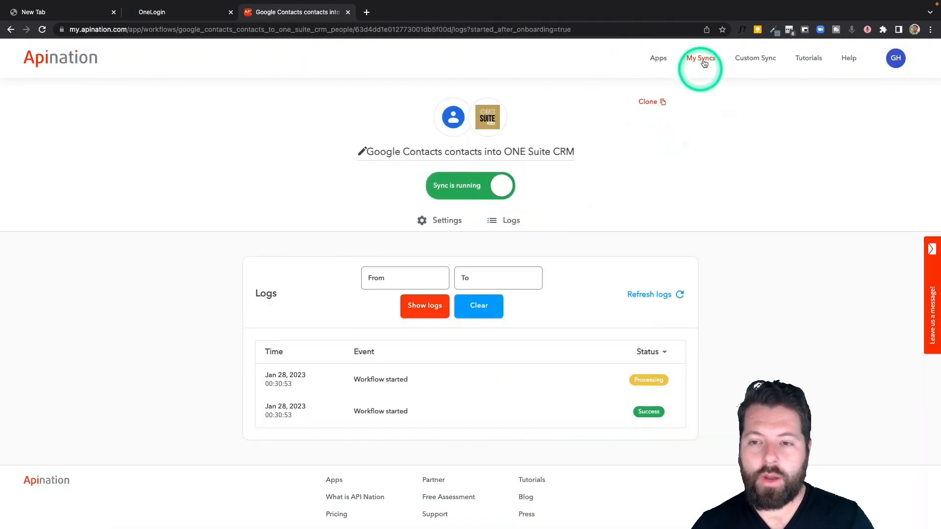
left_click(702, 59)
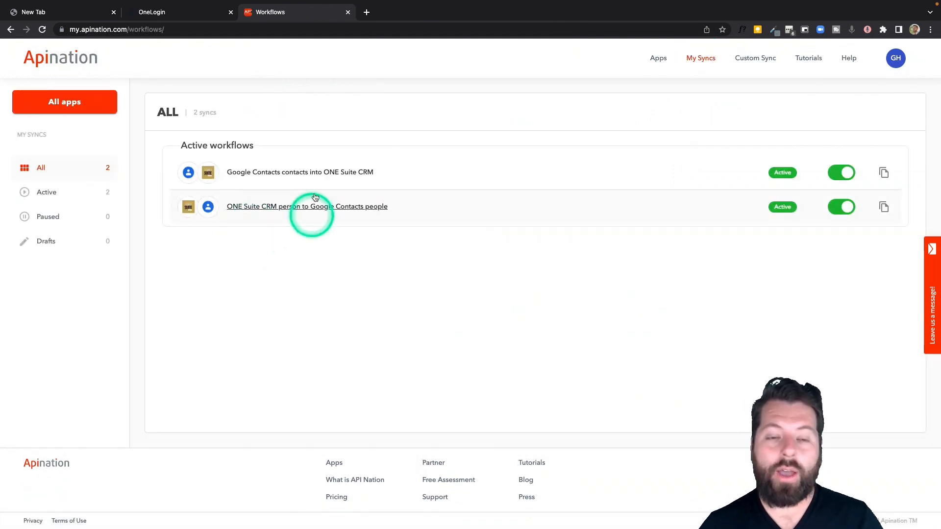